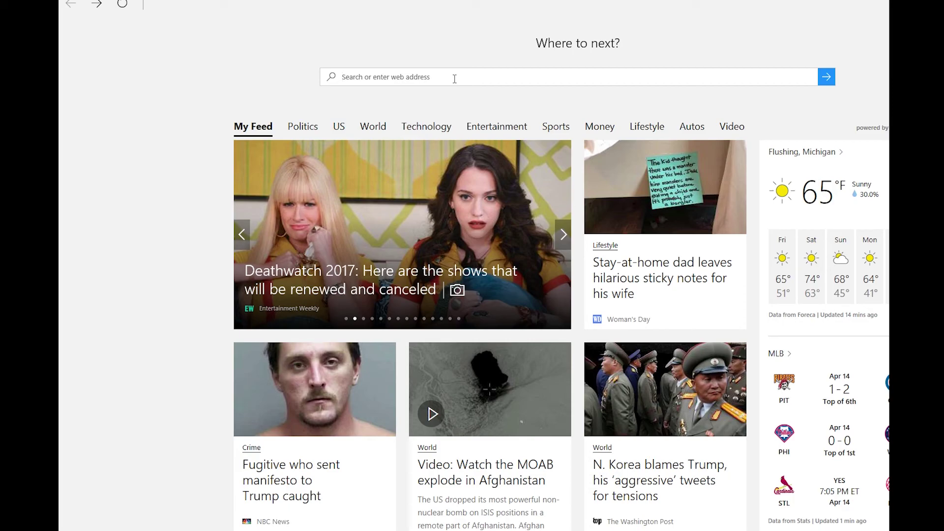
Search for 'Fierce Deity' and switch Bing to image results
type("Fierce De")
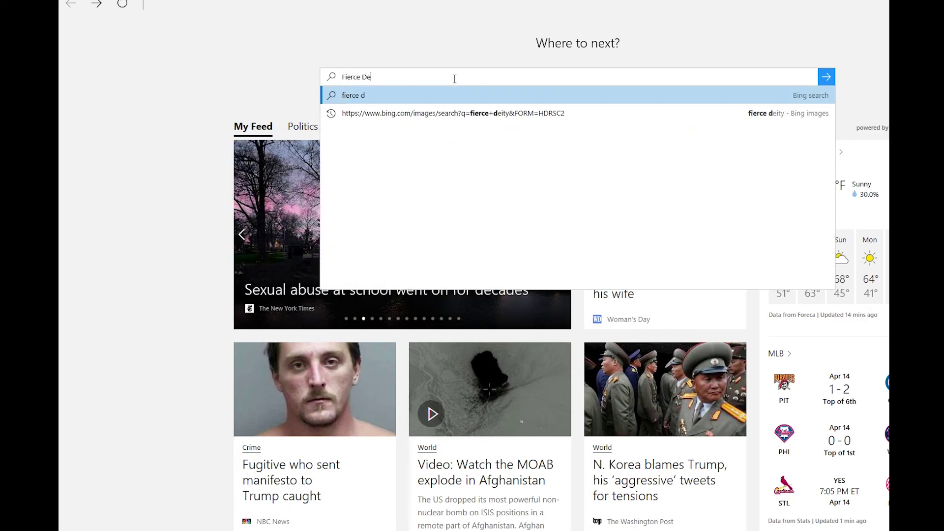
type("ity")
key("Return")
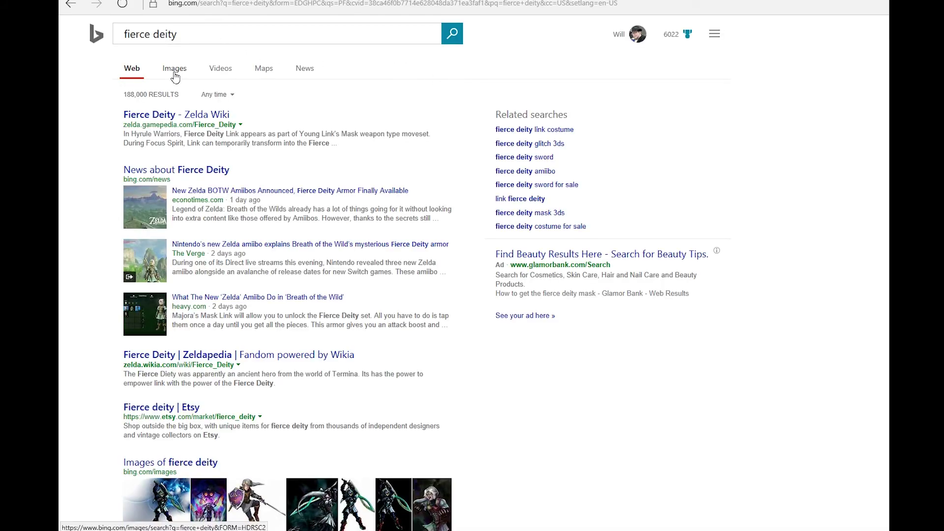
left_click(175, 69)
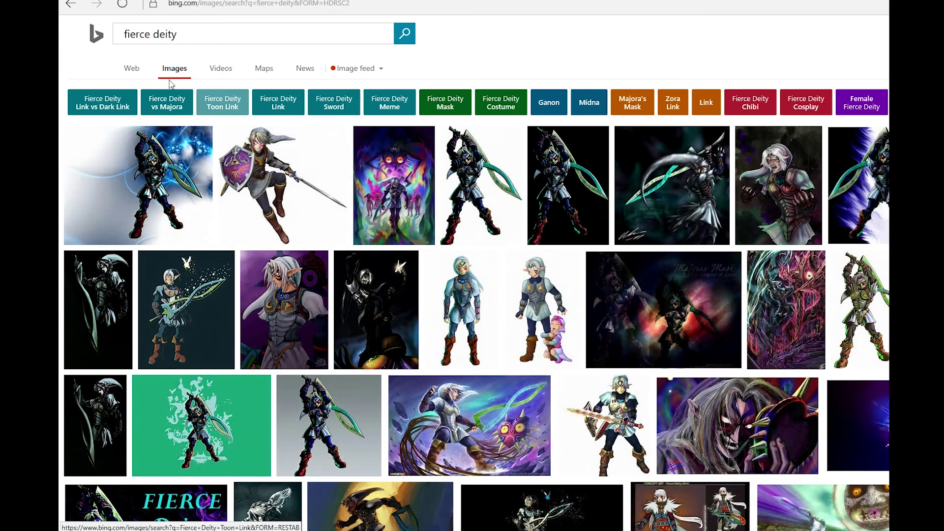
left_click(213, 36)
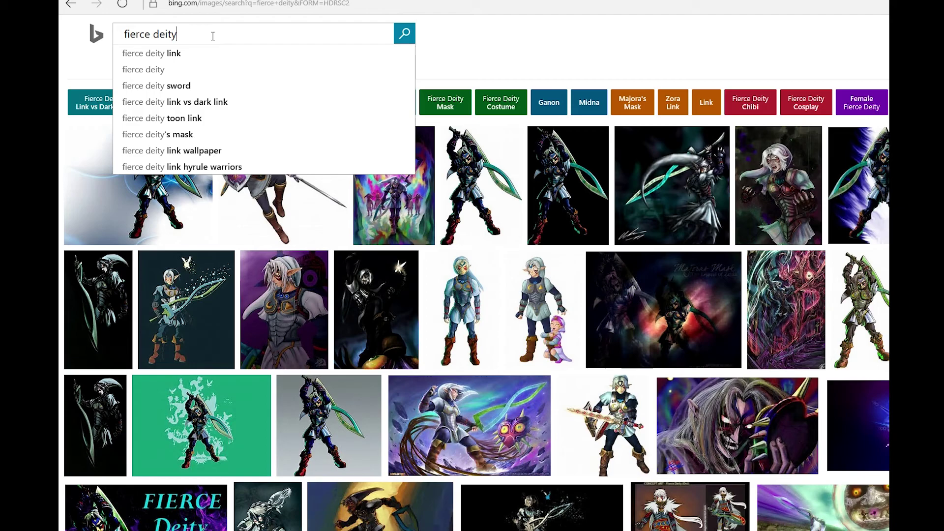
Refine the search to 'fierce deity wallpaper' and enlarge the Majora's Mask artwork
type("wallpaper")
key("Return")
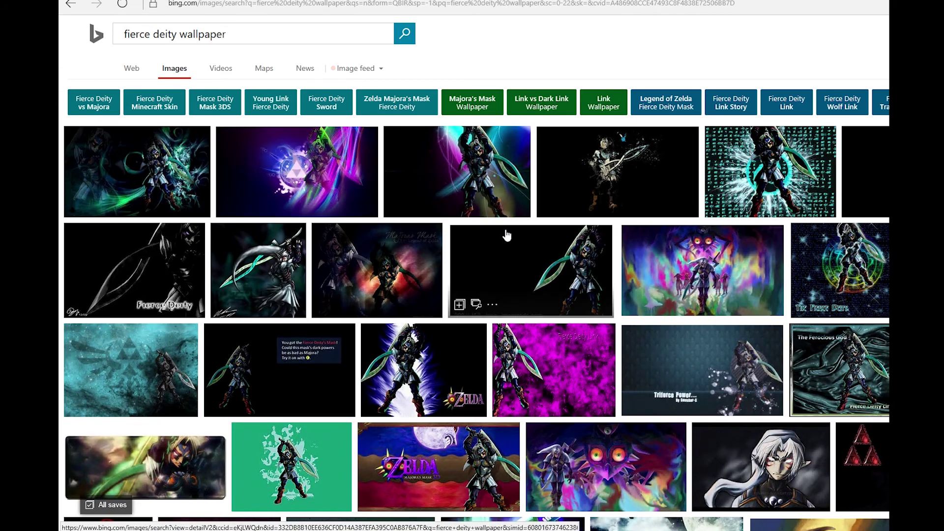
left_click(695, 267)
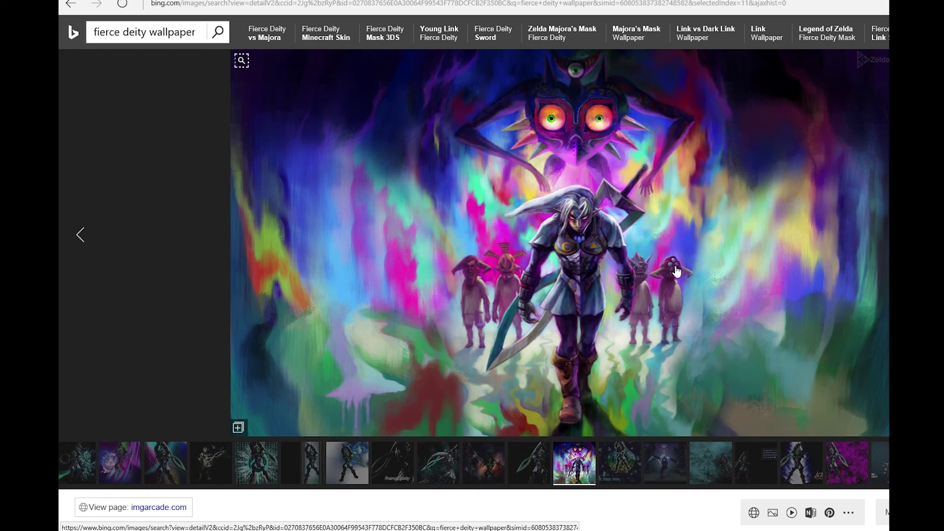
Save the enlarged Fierce Deity Majora's Mask wallpaper with Save picture as
right_click(583, 220)
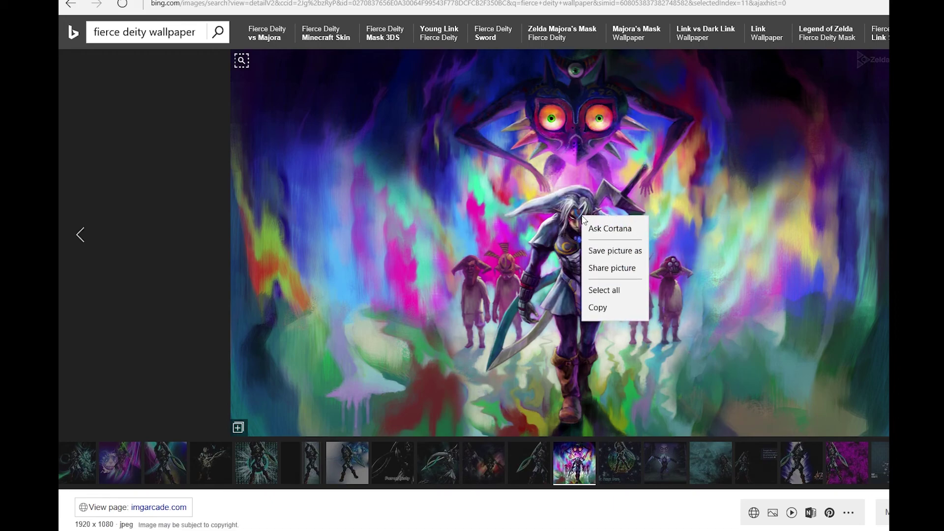
left_click(611, 252)
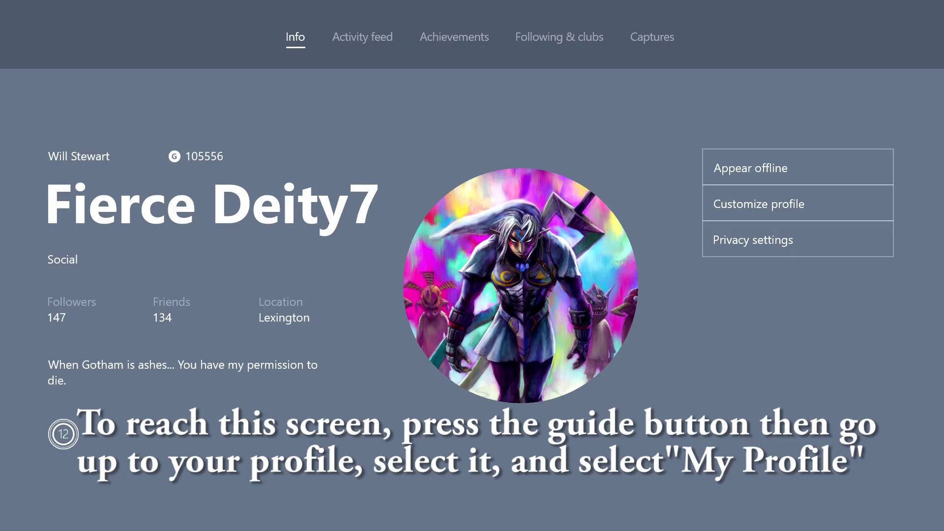
Go from My Profile through Customize profile and Change gamerpic to the custom-image file picker
left_click(798, 168)
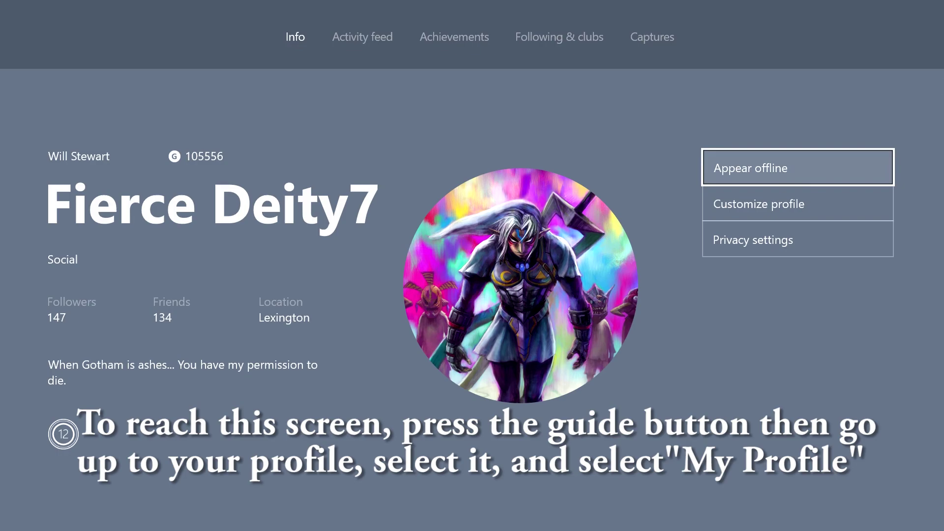
key("Down")
key("Return")
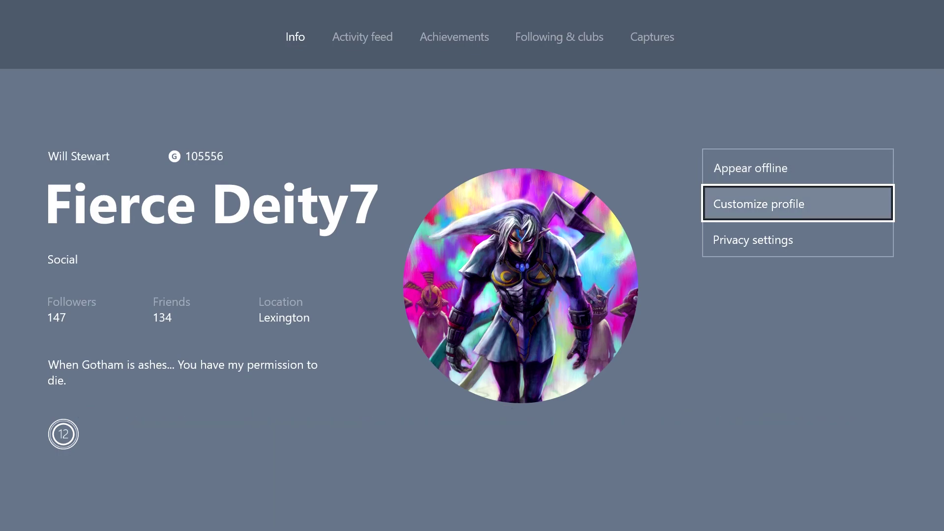
left_click(798, 168)
left_click(798, 205)
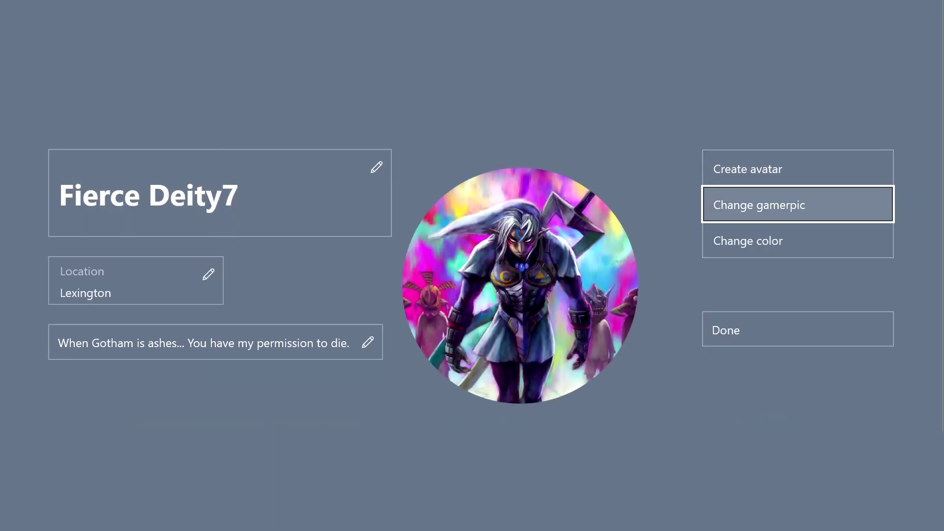
key("Return")
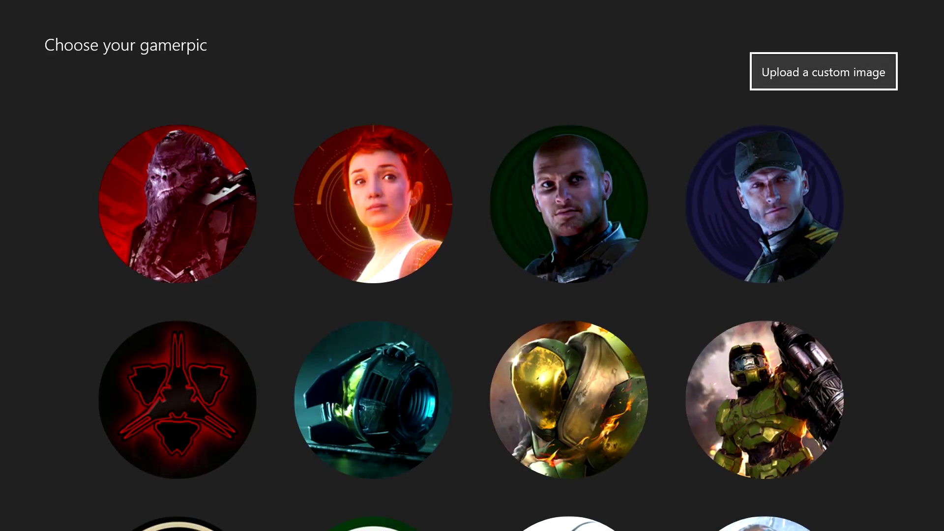
key("Return")
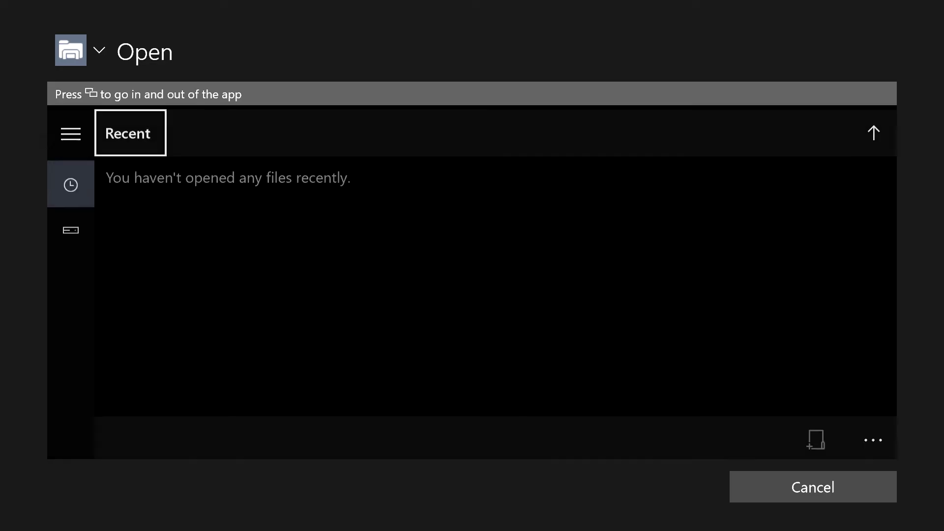
Pick FierceDeityAva2 from the KINGSTON (D:) USB drive as the gamerpic image
key("Down")
key("Down")
key("Down")
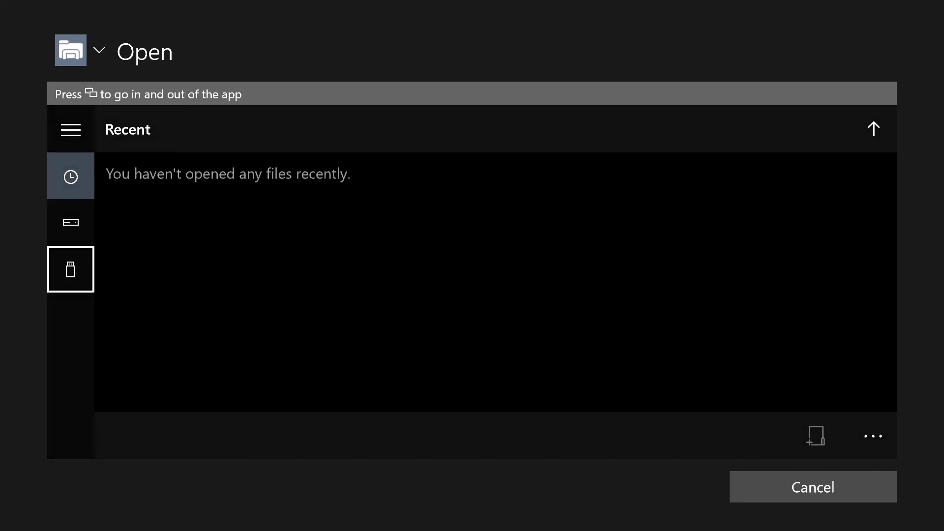
key("Return")
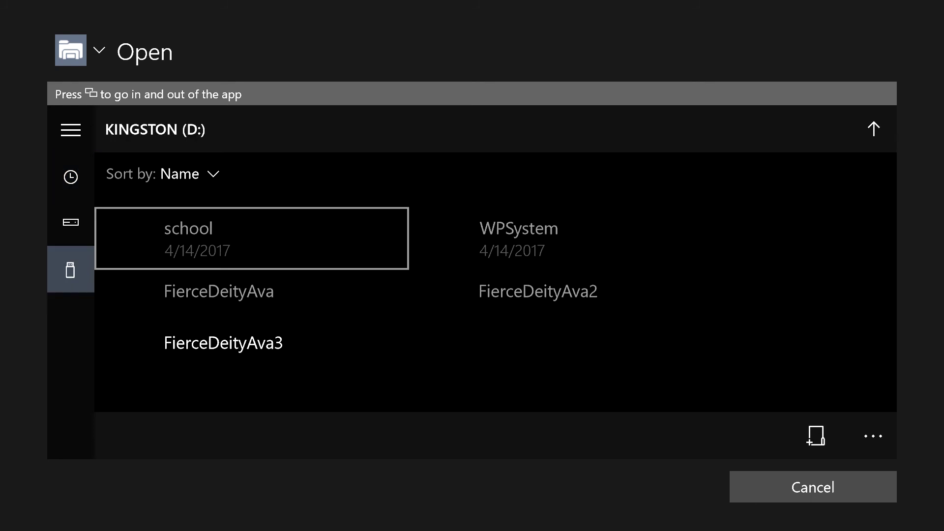
key("Down")
key("Right")
key("Down")
key("Up")
key("Right")
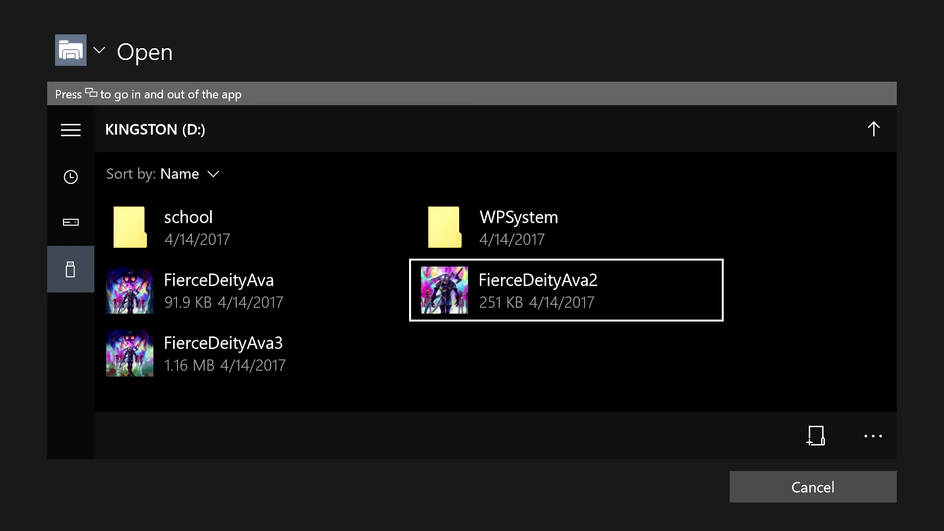
key("Return")
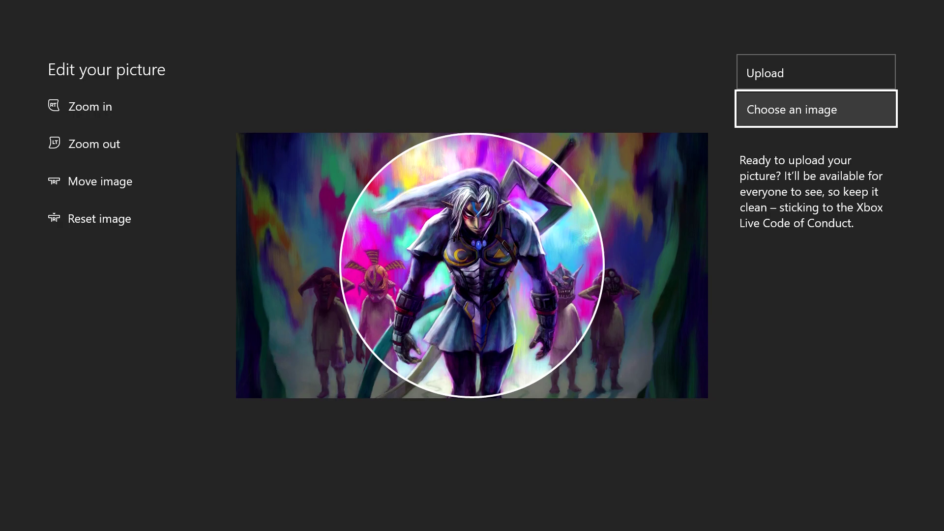
Nudge the picture left in the crop circle and upload it
key("Left")
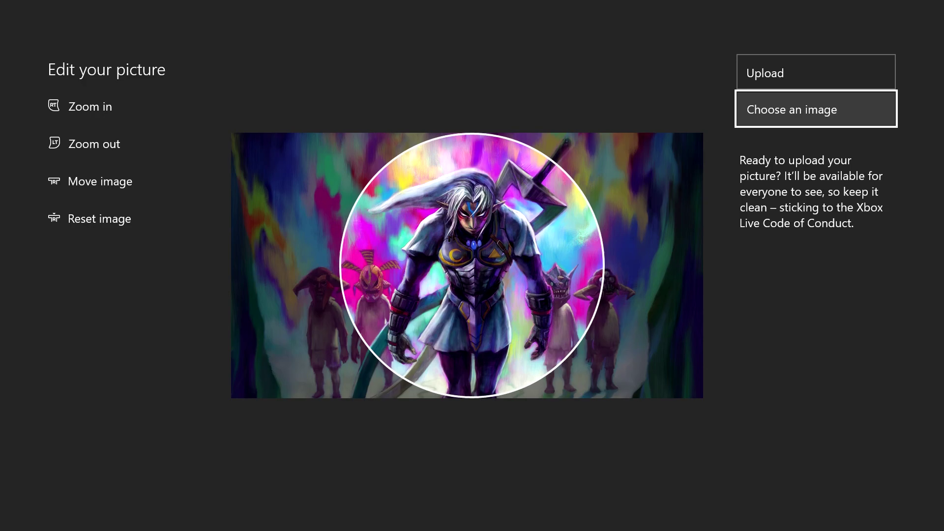
key("Up")
key("Return")
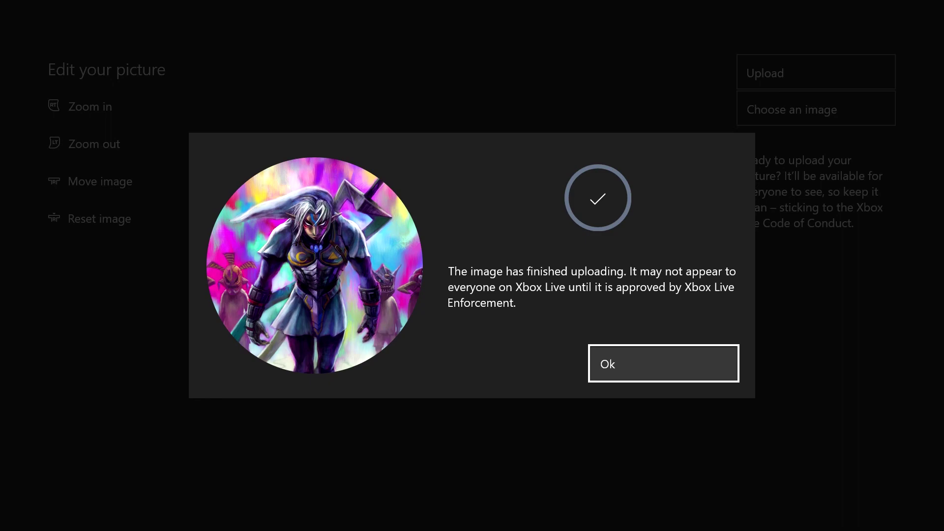
Accept the awaiting-approval notice to return to the profile showing the Fierce Deity gamerpic
key("Return")
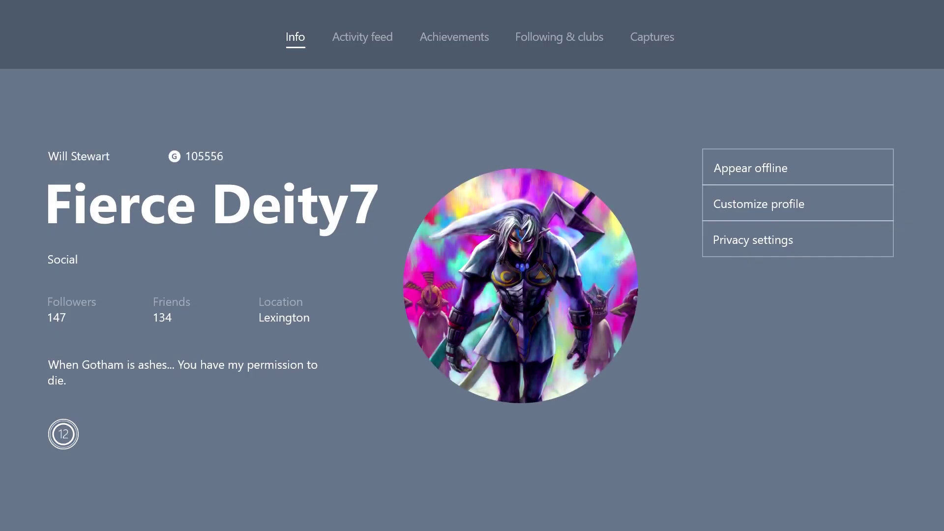